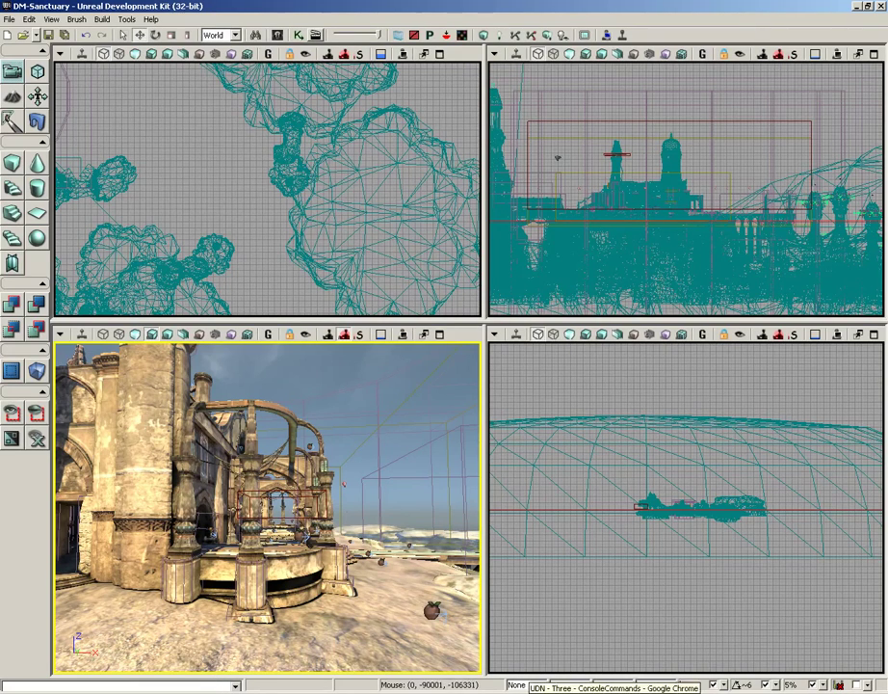
- Switch to Google Chrome, read through the UDN ConsoleCommands page as far as Memory and Performance, and return to Unreal Development Kit
{"action": "left_click", "coordinate": [528, 691]}
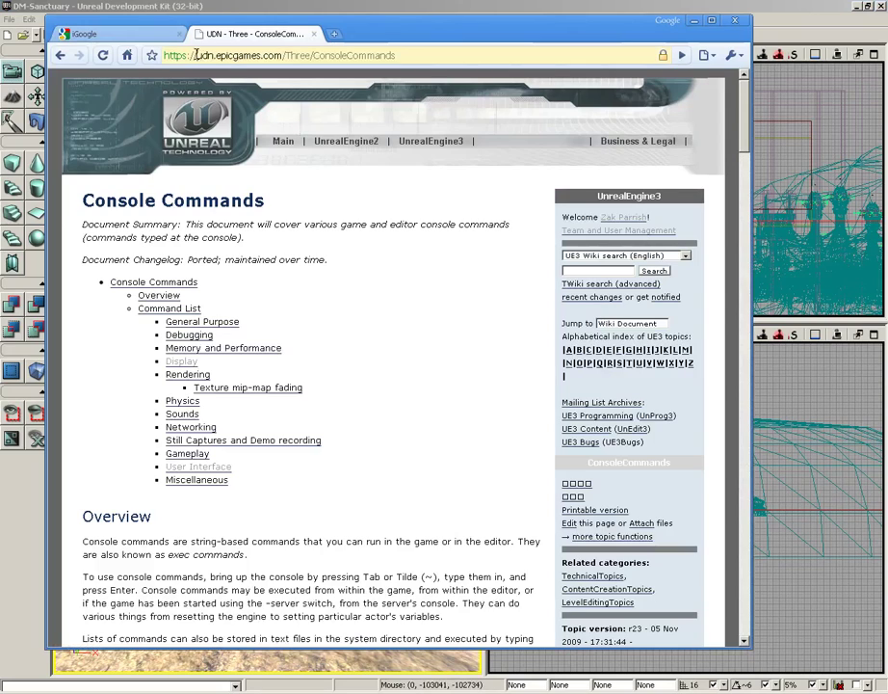
{"action": "left_click_drag", "start_coordinate": [198, 54], "coordinate": [310, 55]}
{"action": "double_click", "coordinate": [351, 55]}
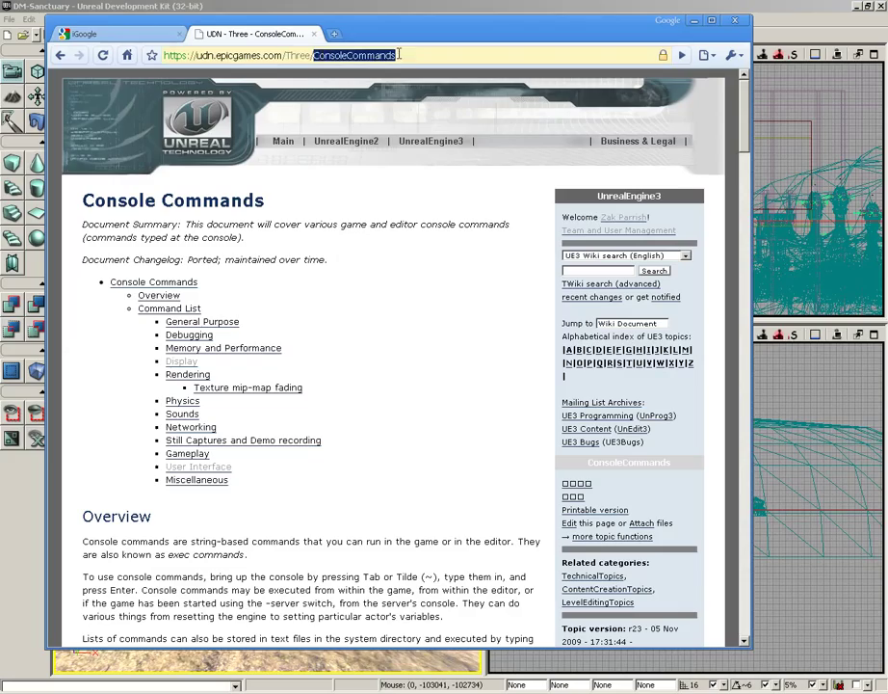
{"action": "scroll", "coordinate": [302, 321], "scroll_direction": "down", "scroll_amount": 4}
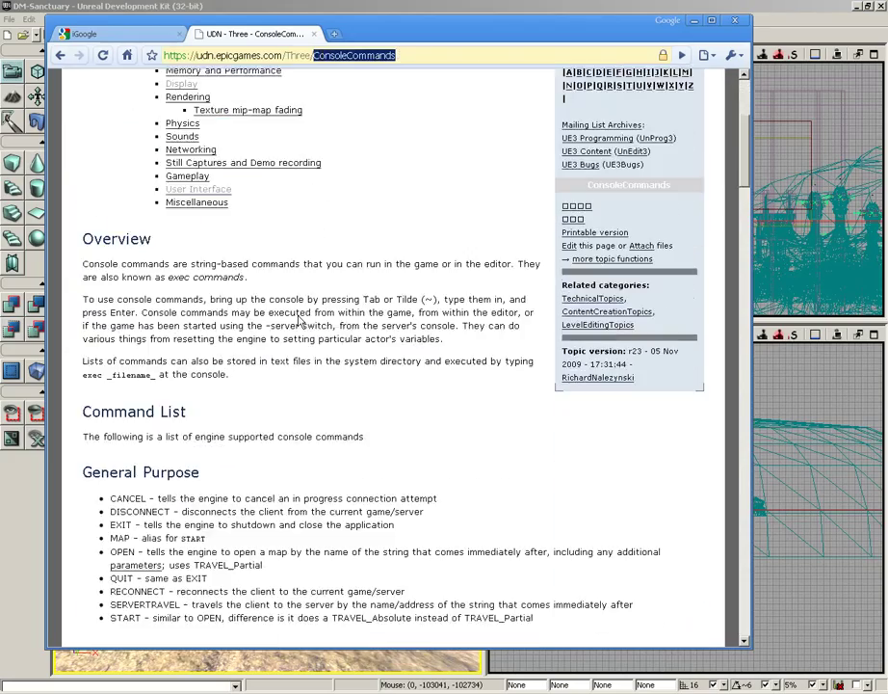
{"action": "scroll", "coordinate": [300, 313], "scroll_direction": "down", "scroll_amount": 3}
{"action": "scroll", "coordinate": [302, 313], "scroll_direction": "down", "scroll_amount": 5}
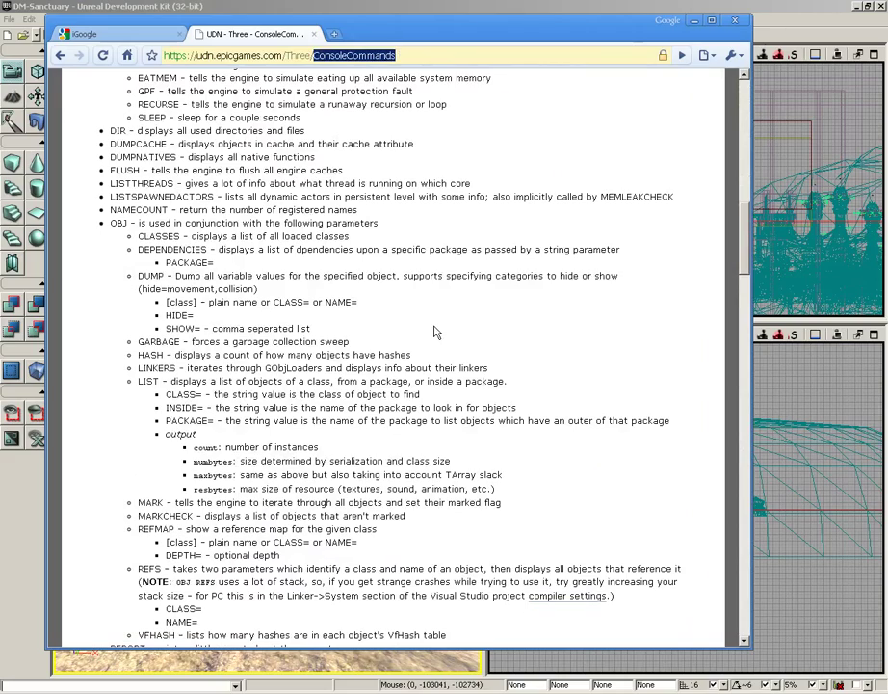
{"action": "scroll", "coordinate": [435, 333], "scroll_direction": "down", "scroll_amount": 2}
{"action": "scroll", "coordinate": [497, 293], "scroll_direction": "down", "scroll_amount": 2}
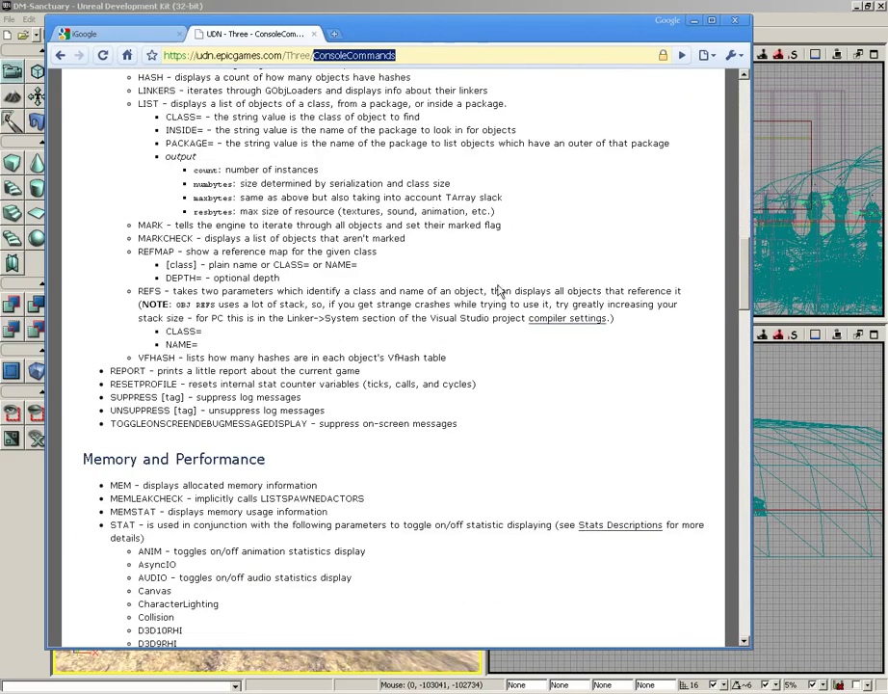
{"action": "left_click", "coordinate": [694, 21]}
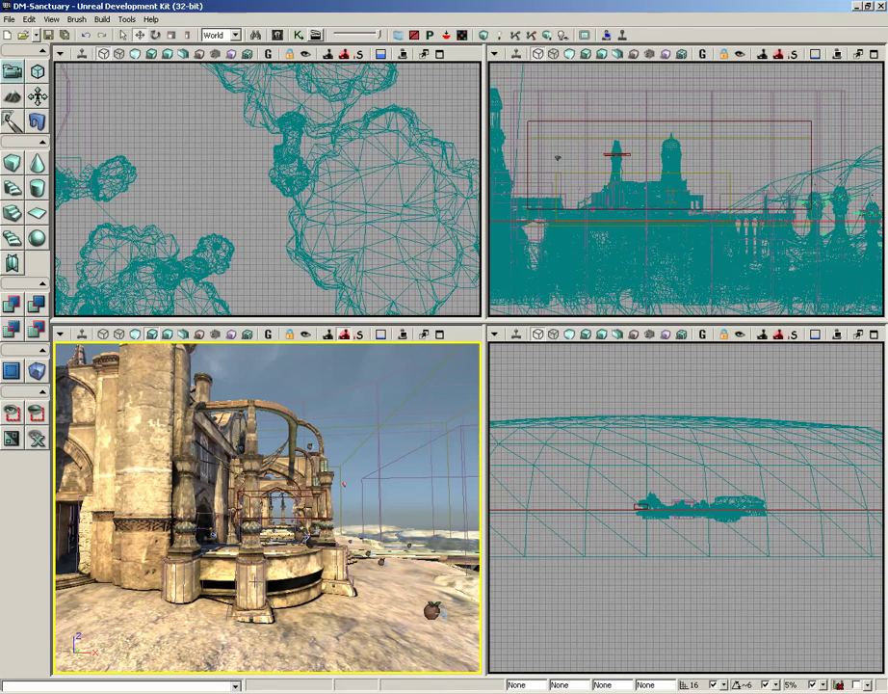
- Select the two halves of the front pedestal, the half-pedestal beside it and the apple path node together in the perspective view
{"action": "left_click_drag", "start_coordinate": [255, 581], "coordinate": [253, 486]}
{"action": "right_click_drag", "start_coordinate": [255, 581], "coordinate": [208, 624]}
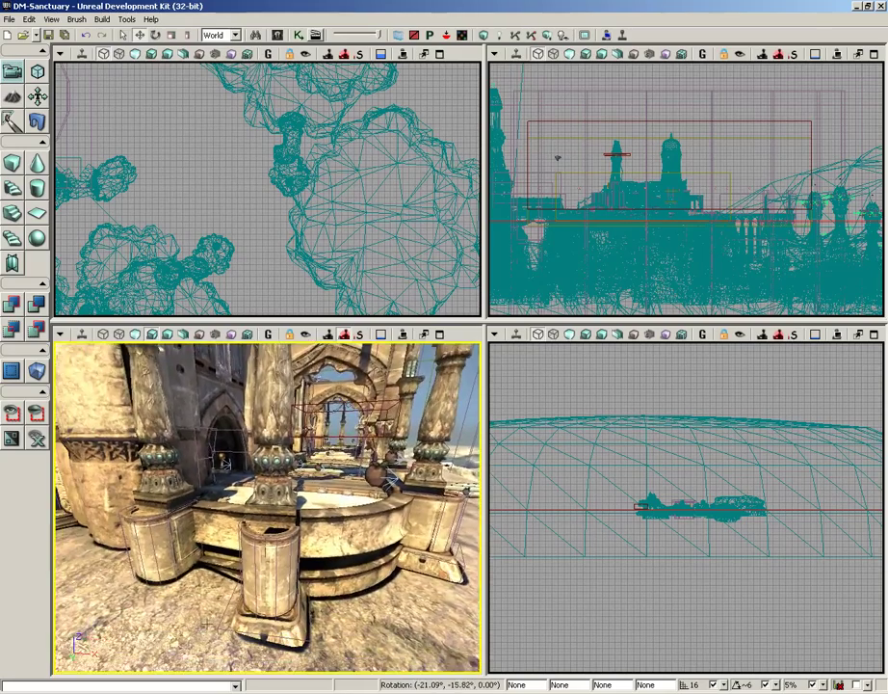
{"action": "middle_click_drag", "start_coordinate": [208, 623], "coordinate": [210, 654]}
{"action": "left_click_drag", "start_coordinate": [274, 626], "coordinate": [276, 558]}
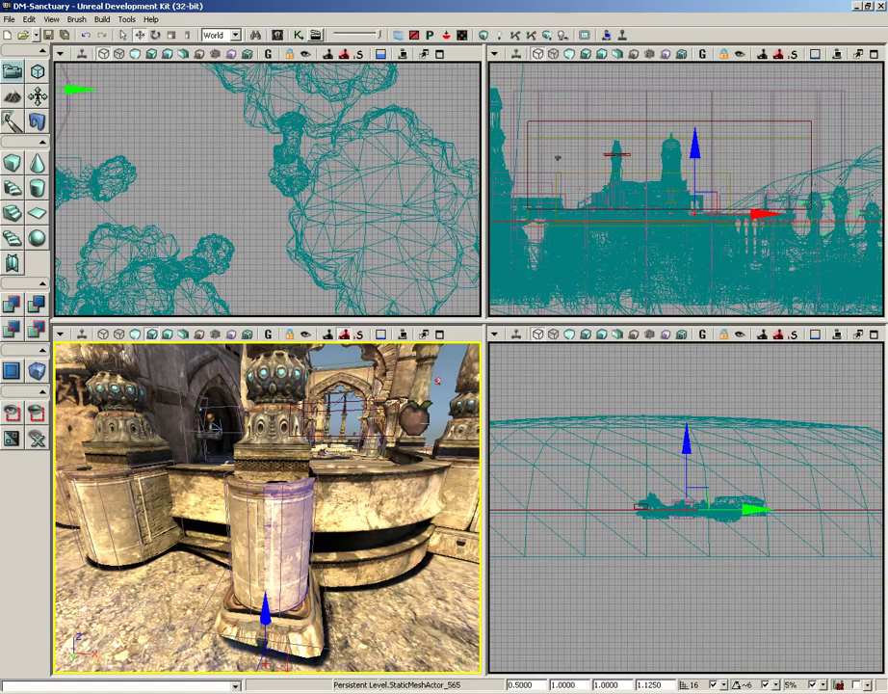
{"action": "left_click", "coordinate": [242, 521], "text": "ctrl"}
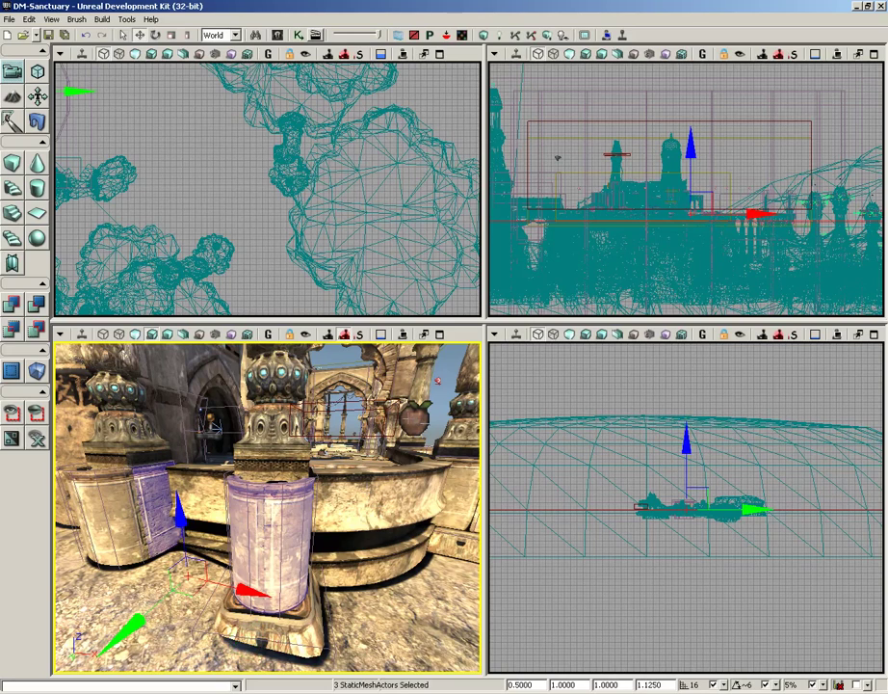
{"action": "left_click", "coordinate": [414, 416], "text": "ctrl"}
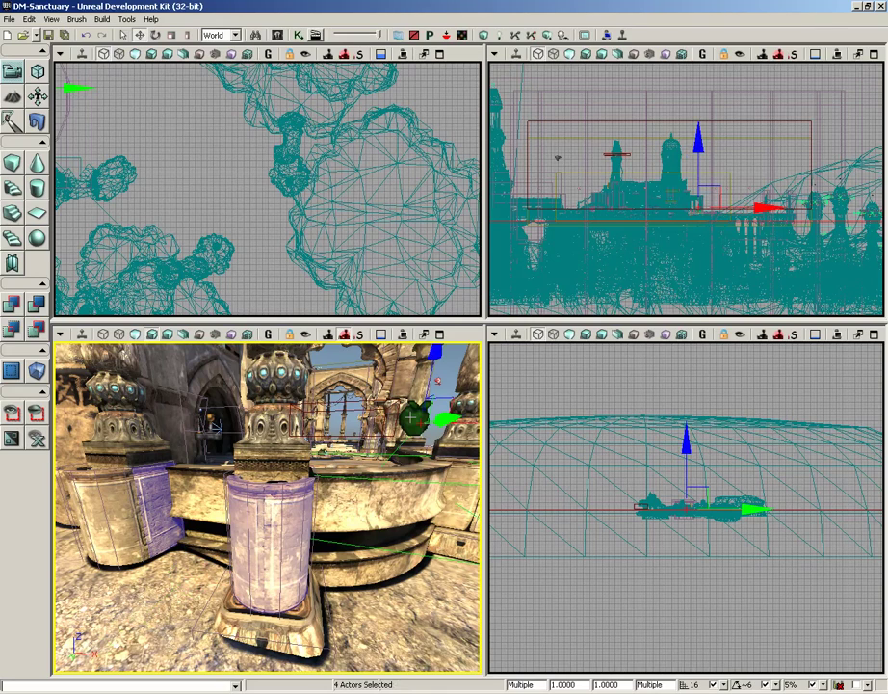
- Reduce the selection to only the right half of the front pedestal and bring its move gizmo into view
{"action": "left_click", "coordinate": [294, 494]}
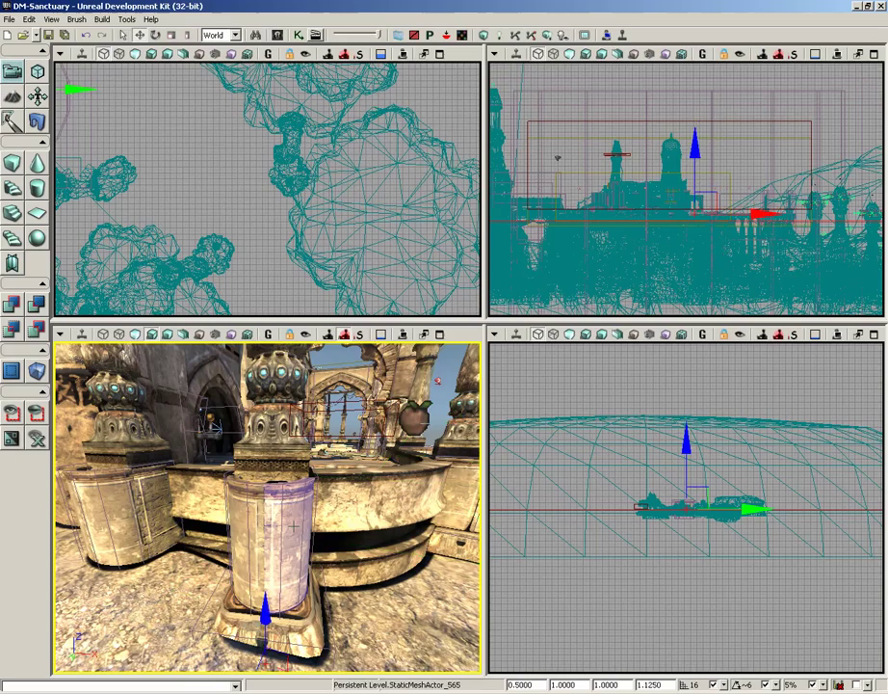
{"action": "left_click_drag", "start_coordinate": [331, 548], "coordinate": [332, 559]}
{"action": "right_click_drag", "start_coordinate": [331, 558], "coordinate": [350, 545]}
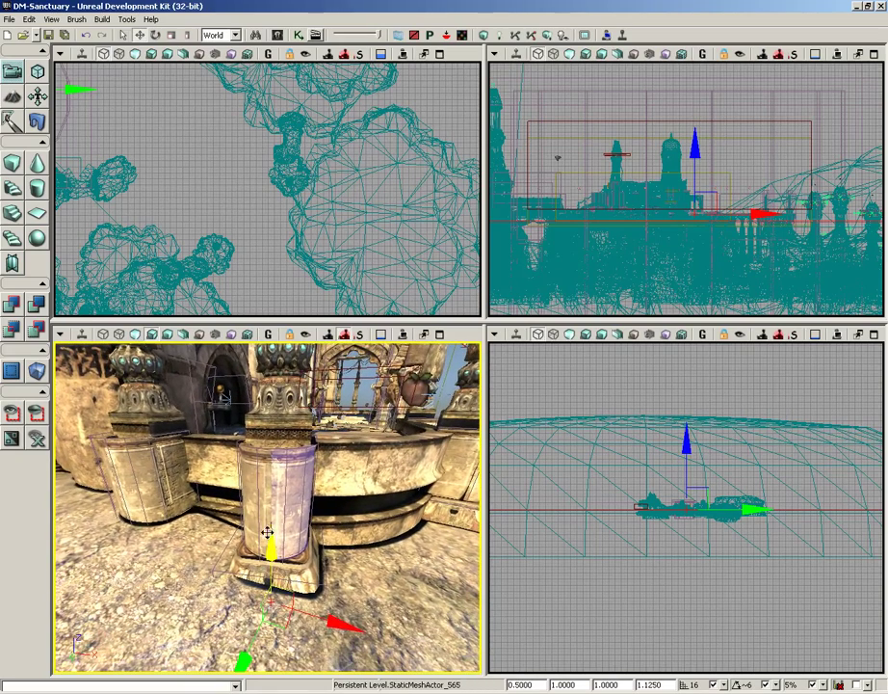
{"action": "left_click_drag", "start_coordinate": [339, 624], "coordinate": [312, 598], "text": "alt"}
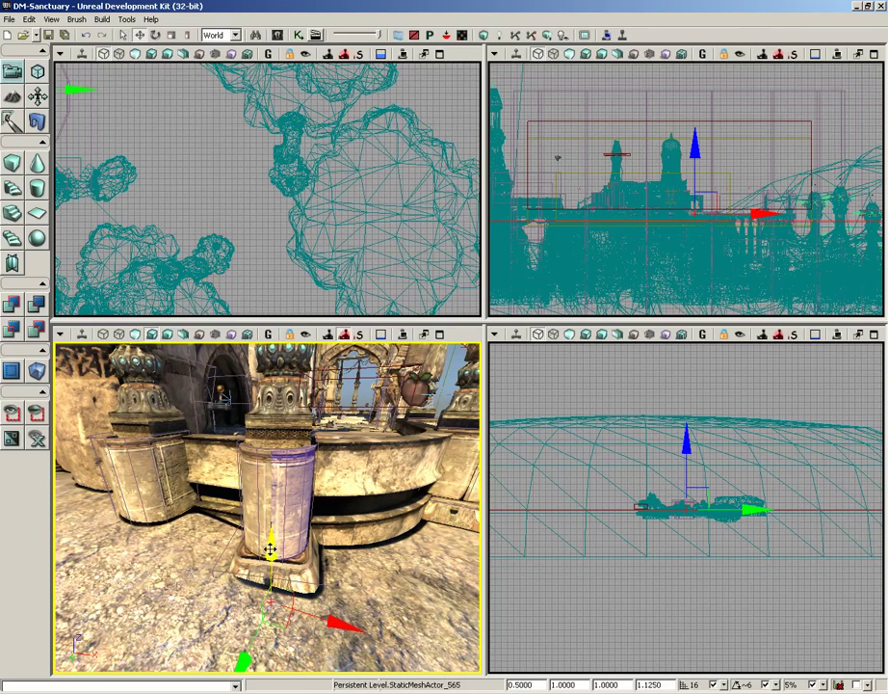
{"action": "mouse_move", "coordinate": [271, 543]}
{"action": "left_mouse_down"}
{"action": "mouse_move", "coordinate": [272, 476]}
{"action": "mouse_move", "coordinate": [270, 554]}
{"action": "left_mouse_up"}
- Select the tall round tower column beside the colonnade and examine its overall draw scale value
{"action": "right_click_drag", "start_coordinate": [359, 527], "coordinate": [213, 416]}
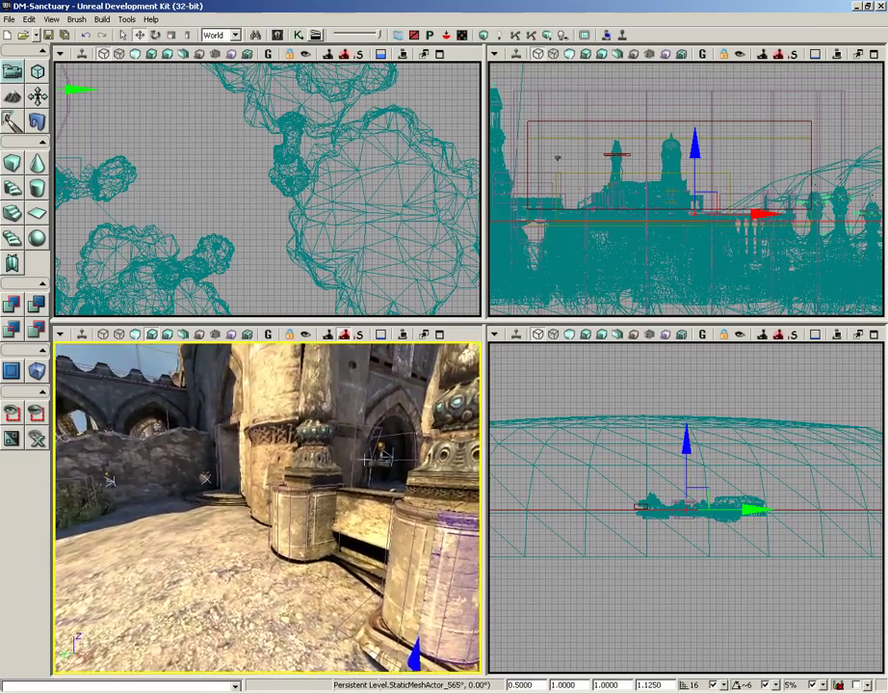
{"action": "left_click_drag", "start_coordinate": [213, 417], "coordinate": [249, 488]}
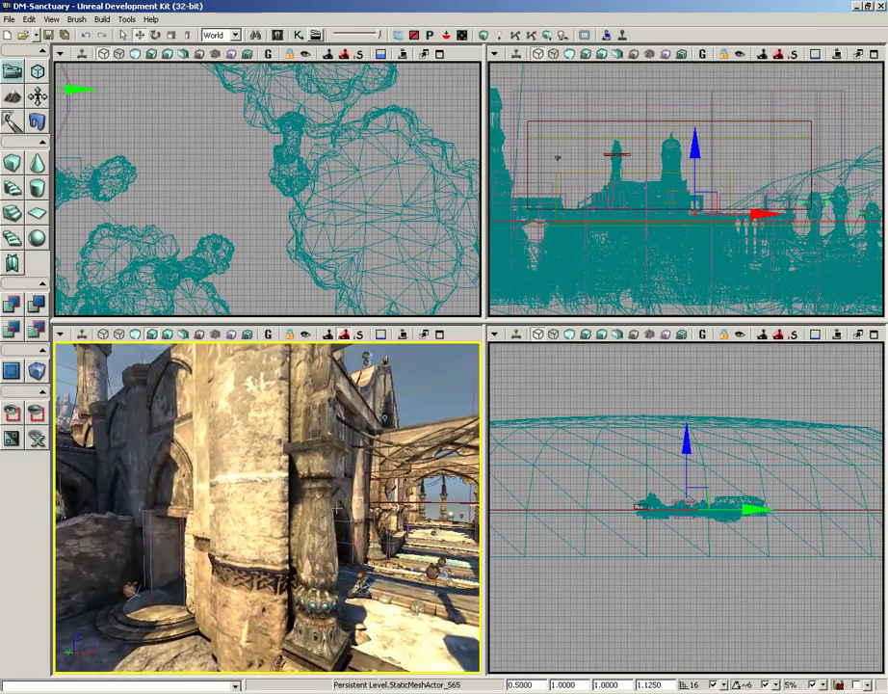
{"action": "left_click", "coordinate": [250, 489]}
{"action": "scroll", "coordinate": [251, 489], "scroll_direction": "down", "scroll_amount": 4}
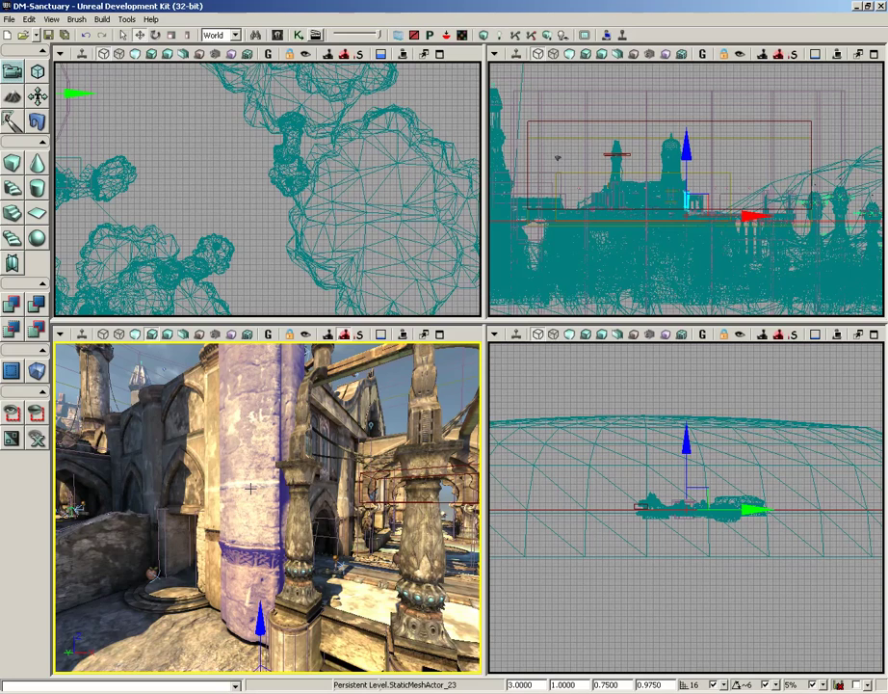
{"action": "middle_click_drag", "start_coordinate": [251, 489], "coordinate": [251, 390]}
{"action": "mouse_move", "coordinate": [249, 488]}
{"action": "left_mouse_down"}
{"action": "mouse_move", "coordinate": [249, 511]}
{"action": "mouse_move", "coordinate": [250, 502]}
{"action": "left_mouse_up"}
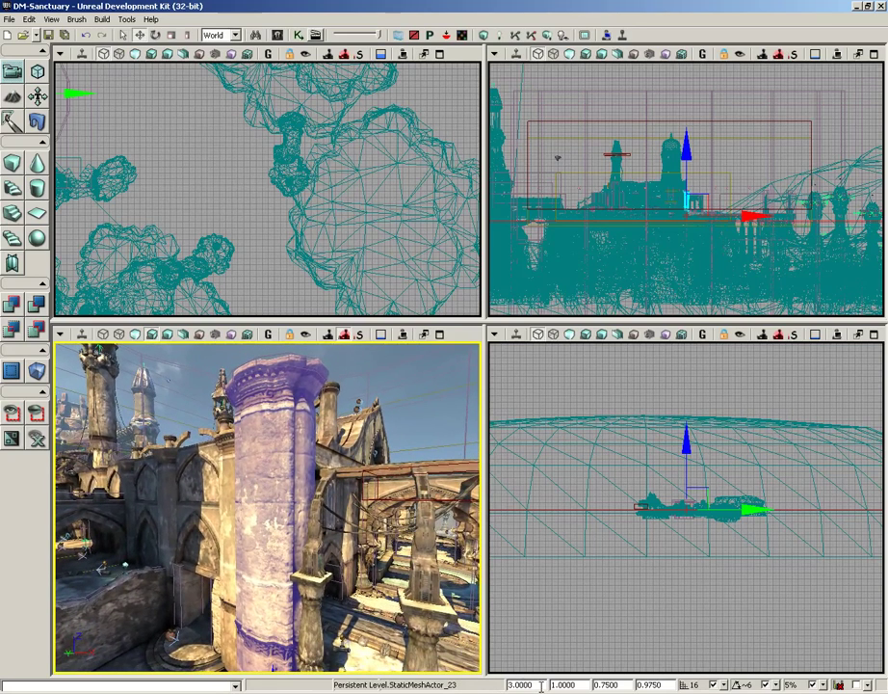
{"action": "left_click", "coordinate": [510, 684]}
{"action": "left_click", "coordinate": [536, 684]}
{"action": "middle_click_drag", "start_coordinate": [267, 507], "coordinate": [267, 568]}
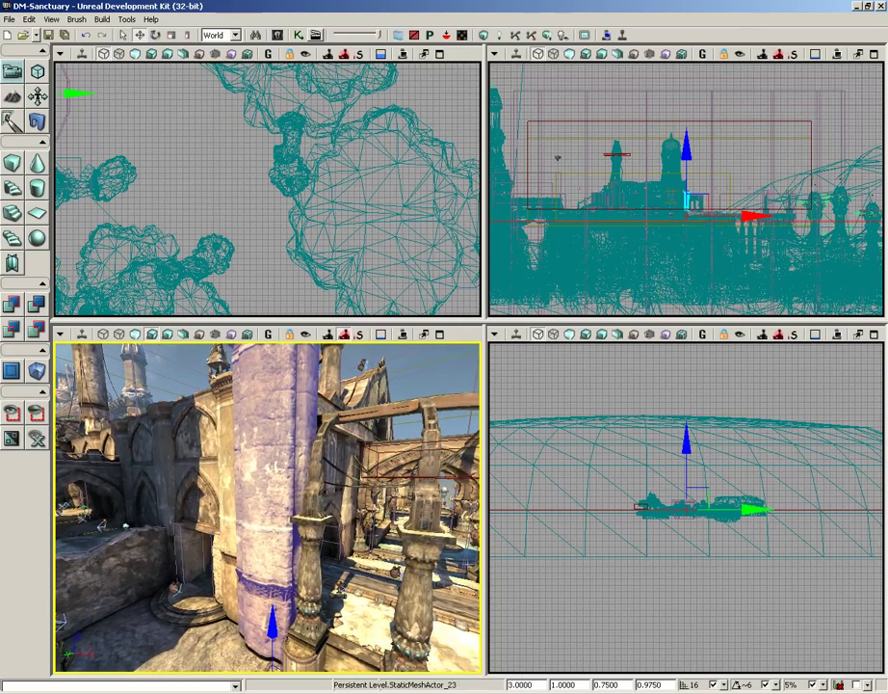
- Set the tower column's overall draw scale to 1 and look at the shrunken mesh
{"action": "double_click", "coordinate": [536, 685]}
{"action": "type", "text": "1"}
{"action": "key", "text": "Return"}
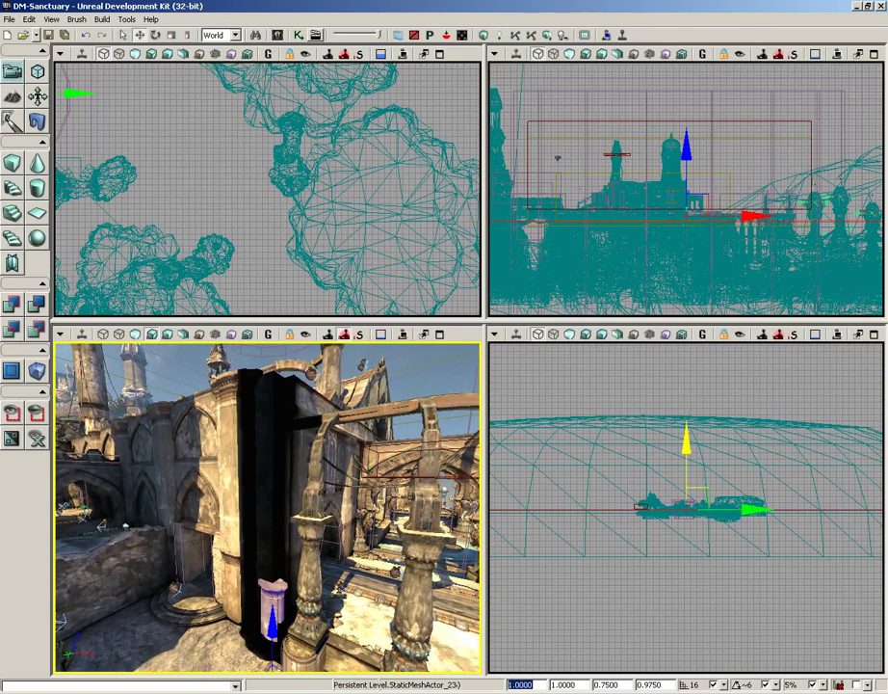
{"action": "left_click_drag", "start_coordinate": [287, 424], "coordinate": [273, 377]}
{"action": "middle_click_drag", "start_coordinate": [273, 377], "coordinate": [271, 466]}
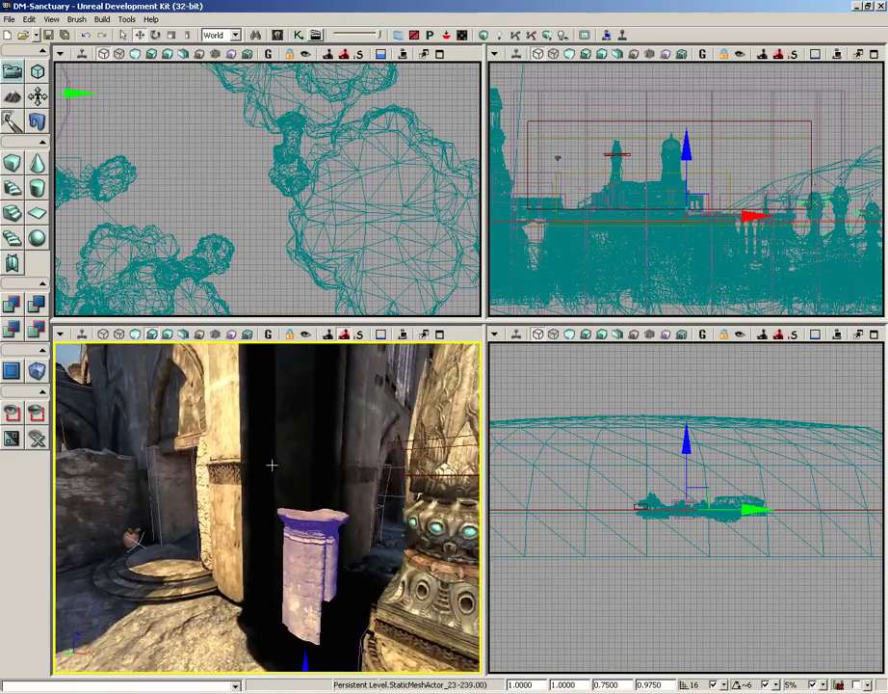
{"action": "left_click_drag", "start_coordinate": [272, 467], "coordinate": [271, 386]}
{"action": "right_click_drag", "start_coordinate": [271, 387], "coordinate": [318, 530]}
- Set the tower column's overall draw scale to 3 and check its top in the perspective view
{"action": "left_click_drag", "start_coordinate": [538, 684], "coordinate": [492, 678]}
{"action": "type", "text": "3"}
{"action": "key", "text": "Return"}
{"action": "left_click_drag", "start_coordinate": [326, 491], "coordinate": [326, 626]}
{"action": "right_click_drag", "start_coordinate": [325, 627], "coordinate": [325, 540]}
{"action": "middle_click_drag", "start_coordinate": [326, 540], "coordinate": [325, 433]}
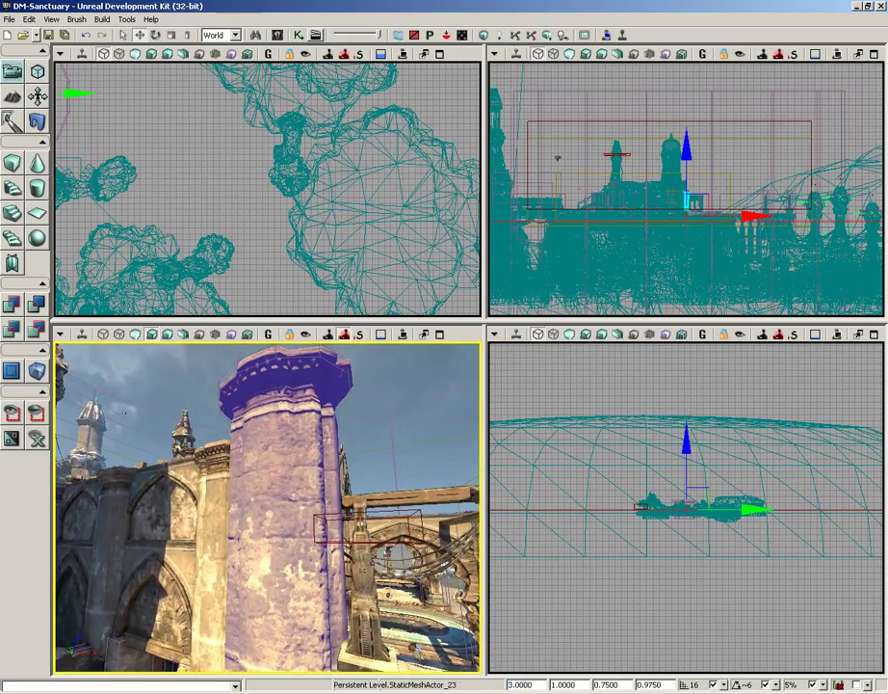
- Stretch the tower column vertically by setting its Z scale to 2 and check its full height
{"action": "left_click_drag", "start_coordinate": [624, 684], "coordinate": [584, 682]}
{"action": "key", "text": "Tab"}
{"action": "left_click_drag", "start_coordinate": [626, 683], "coordinate": [588, 681]}
{"action": "key", "text": "Tab"}
{"action": "type", "text": "2"}
{"action": "key", "text": "Return"}
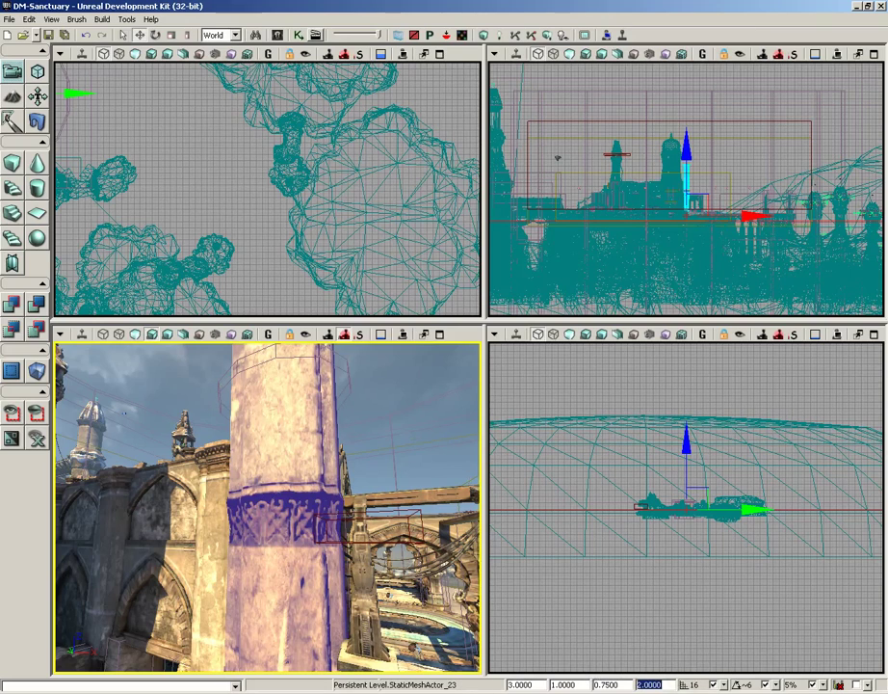
{"action": "right_click_drag", "start_coordinate": [271, 457], "coordinate": [252, 390]}
{"action": "right_click_drag", "start_coordinate": [252, 344], "coordinate": [248, 341]}
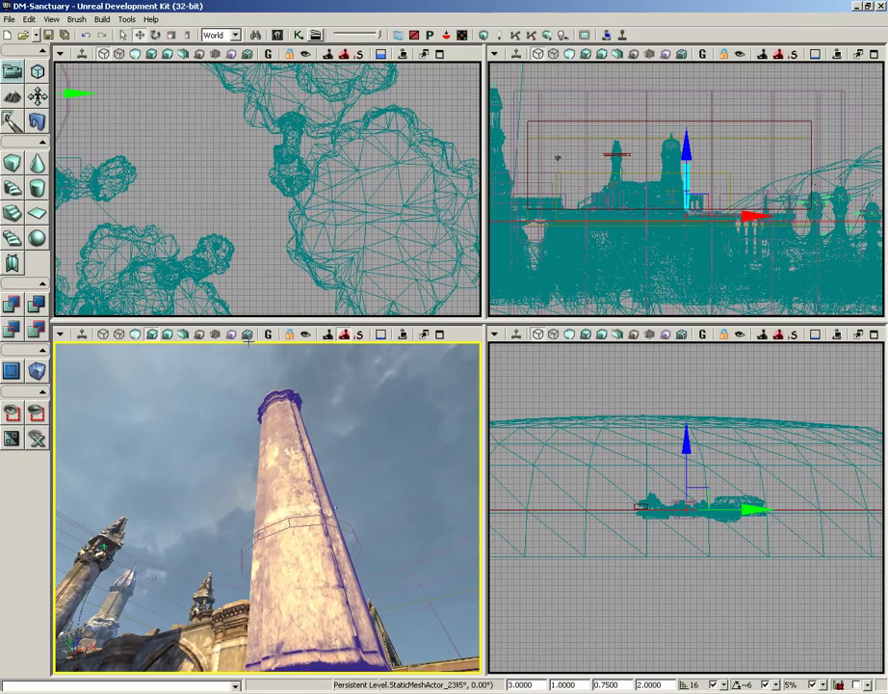
{"action": "right_click_drag", "start_coordinate": [248, 341], "coordinate": [226, 458]}
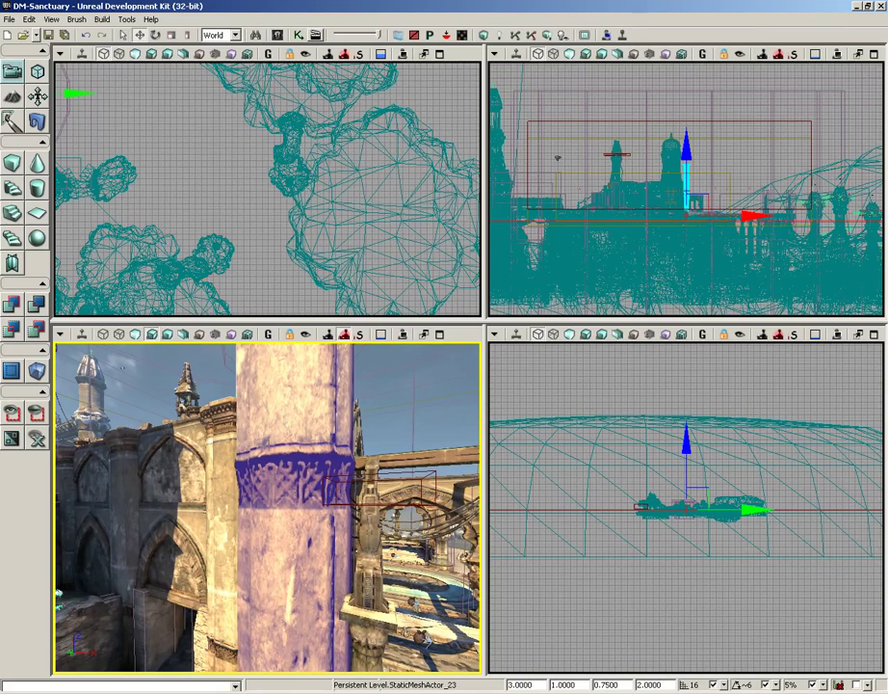
{"action": "right_click_drag", "start_coordinate": [227, 499], "coordinate": [351, 481]}
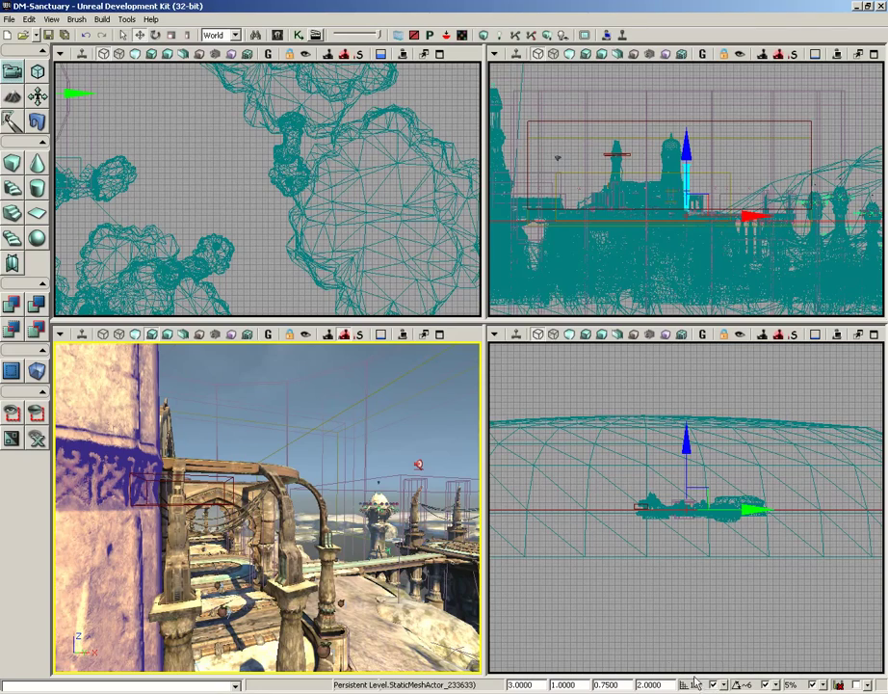
- Locate the tower column in the top wireframe view and move it off its original position
{"action": "right_click_drag", "start_coordinate": [236, 178], "coordinate": [477, 299]}
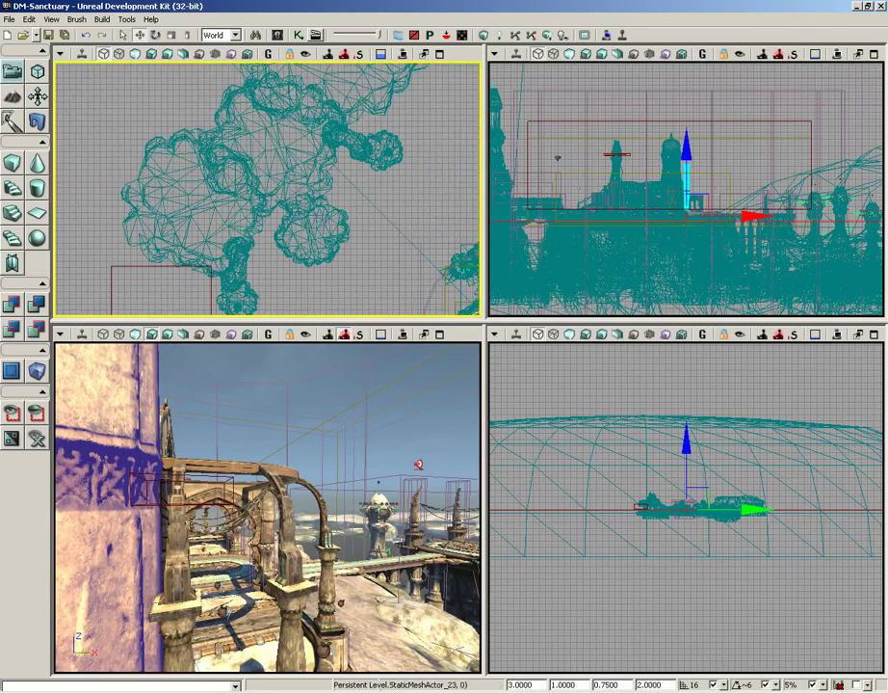
{"action": "scroll", "coordinate": [299, 193], "scroll_direction": "down", "scroll_amount": 4}
{"action": "right_click_drag", "start_coordinate": [258, 204], "coordinate": [88, 128]}
{"action": "scroll", "coordinate": [258, 201], "scroll_direction": "up", "scroll_amount": 5}
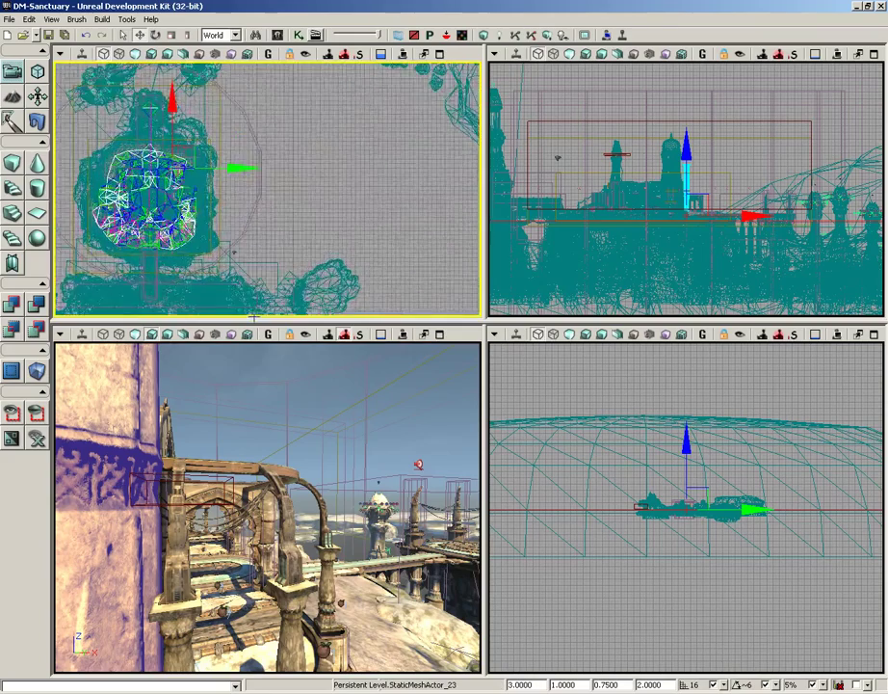
{"action": "right_click_drag", "start_coordinate": [253, 198], "coordinate": [239, 232]}
{"action": "right_click_drag", "start_coordinate": [287, 163], "coordinate": [419, 141]}
{"action": "scroll", "coordinate": [296, 164], "scroll_direction": "up", "scroll_amount": 9}
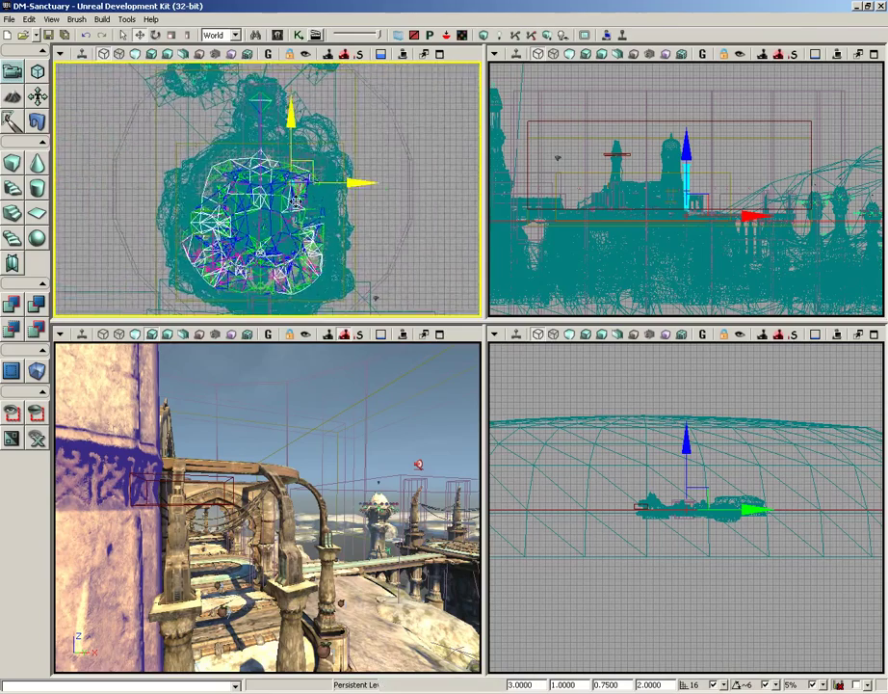
{"action": "left_click_drag", "start_coordinate": [304, 316], "coordinate": [244, 322]}
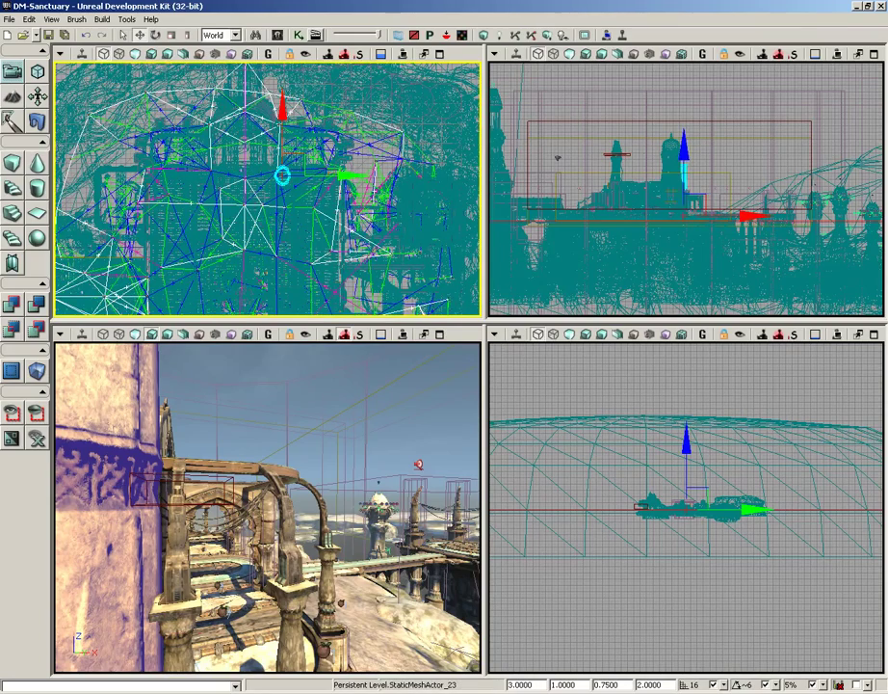
{"action": "scroll", "coordinate": [300, 181], "scroll_direction": "up", "scroll_amount": 9}
{"action": "right_click_drag", "start_coordinate": [300, 181], "coordinate": [295, 189]}
{"action": "left_click_drag", "start_coordinate": [295, 188], "coordinate": [341, 175]}
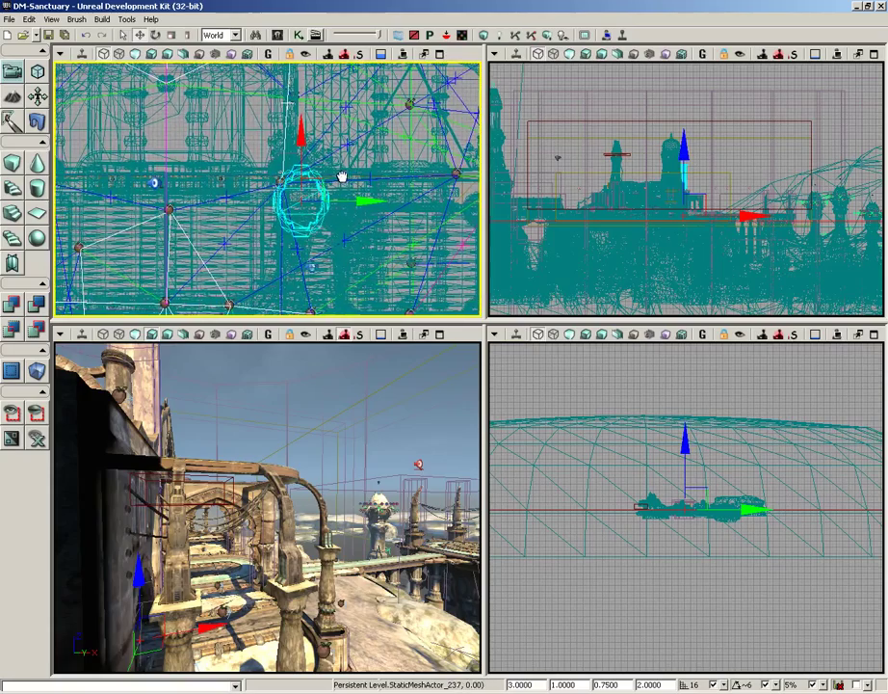
- Isolate the tower column by showing only the selected actor, and move it in the positive Y direction in the top view
{"action": "left_click", "coordinate": [12, 414]}
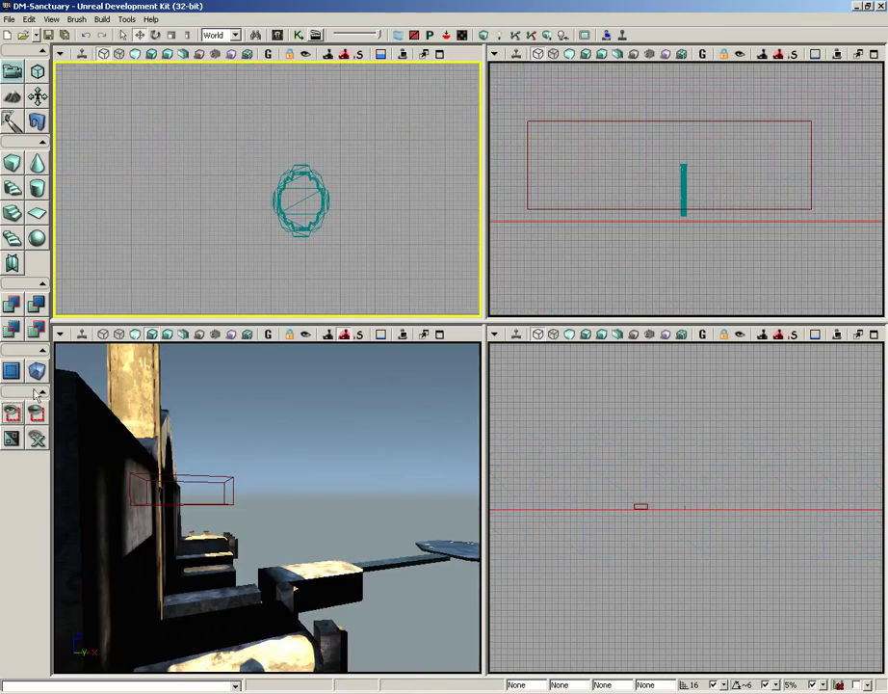
{"action": "left_click", "coordinate": [289, 201]}
{"action": "left_click_drag", "start_coordinate": [365, 204], "coordinate": [391, 211]}
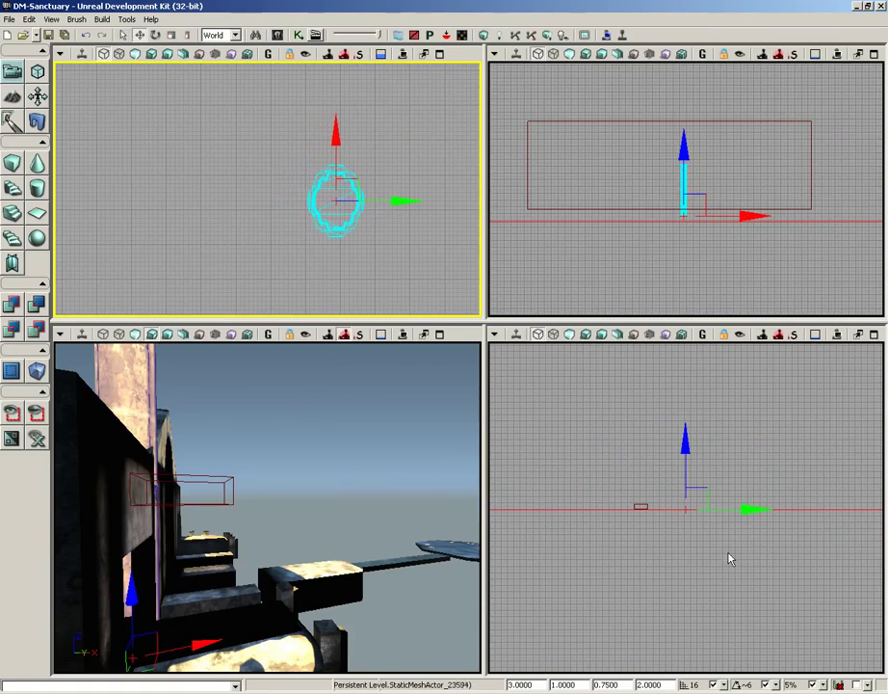
- Set the drag grid snap to 128 and move the tower column in the negative Y direction in the top view
{"action": "left_click", "coordinate": [725, 685]}
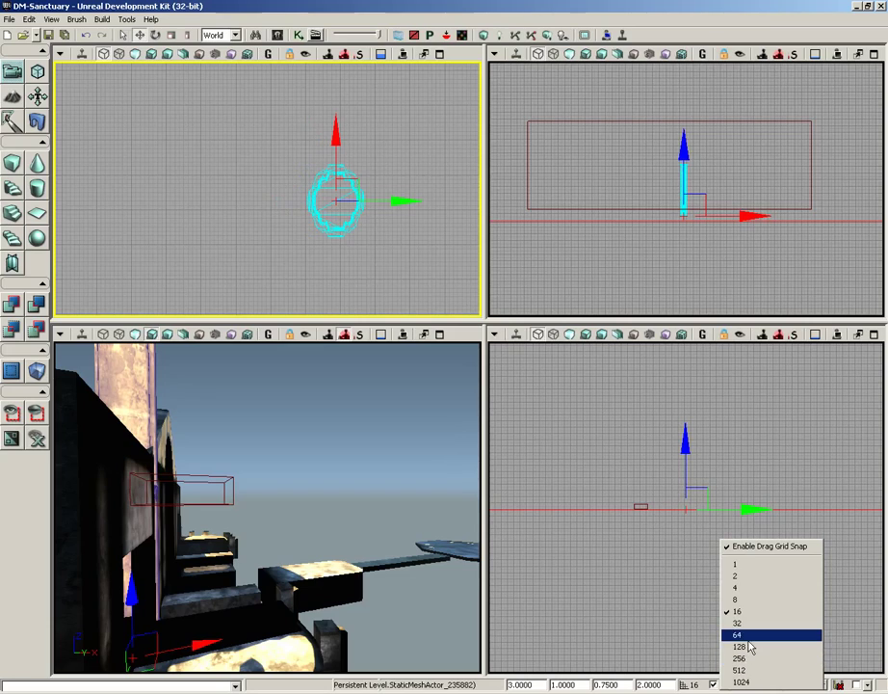
{"action": "left_click", "coordinate": [750, 648]}
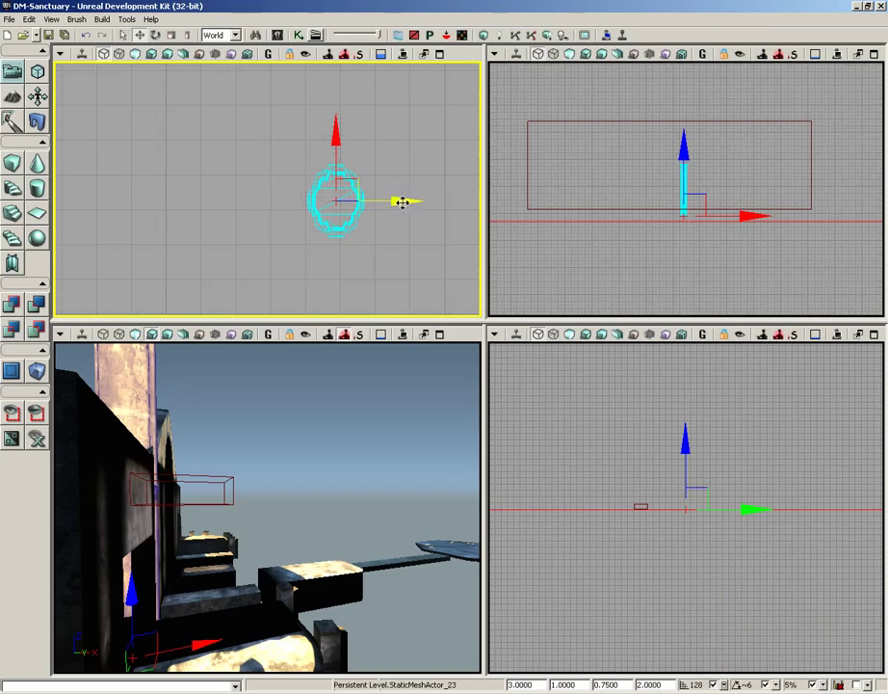
{"action": "left_click_drag", "start_coordinate": [397, 200], "coordinate": [274, 200]}
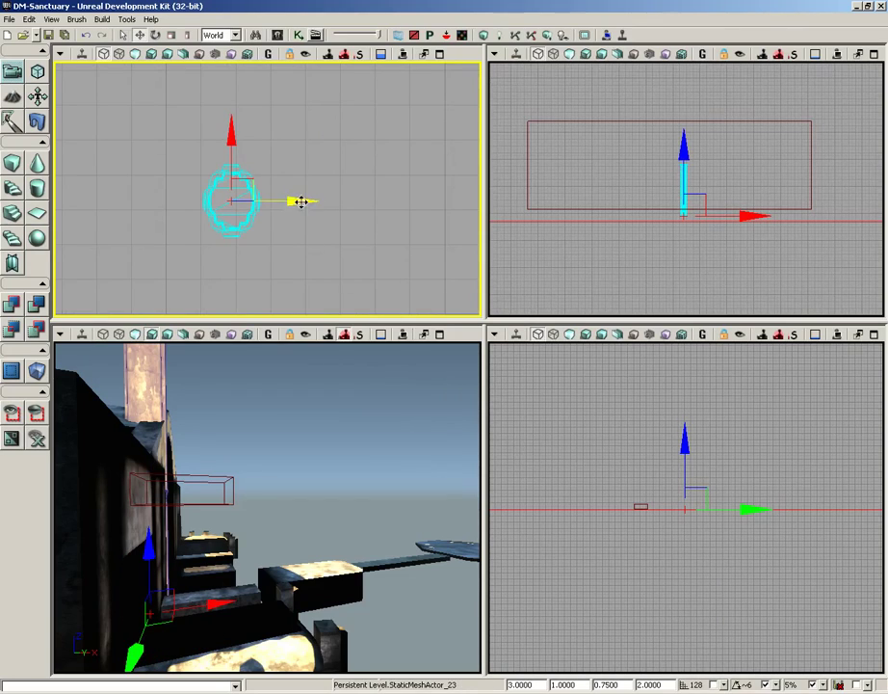
- Move the tower column in the positive Y direction in the top view without snapping, and re-enable the 128-unit drag grid snap
{"action": "mouse_move", "coordinate": [301, 201]}
{"action": "left_mouse_down"}
{"action": "mouse_move", "coordinate": [327, 210]}
{"action": "mouse_move", "coordinate": [317, 200]}
{"action": "left_mouse_up"}
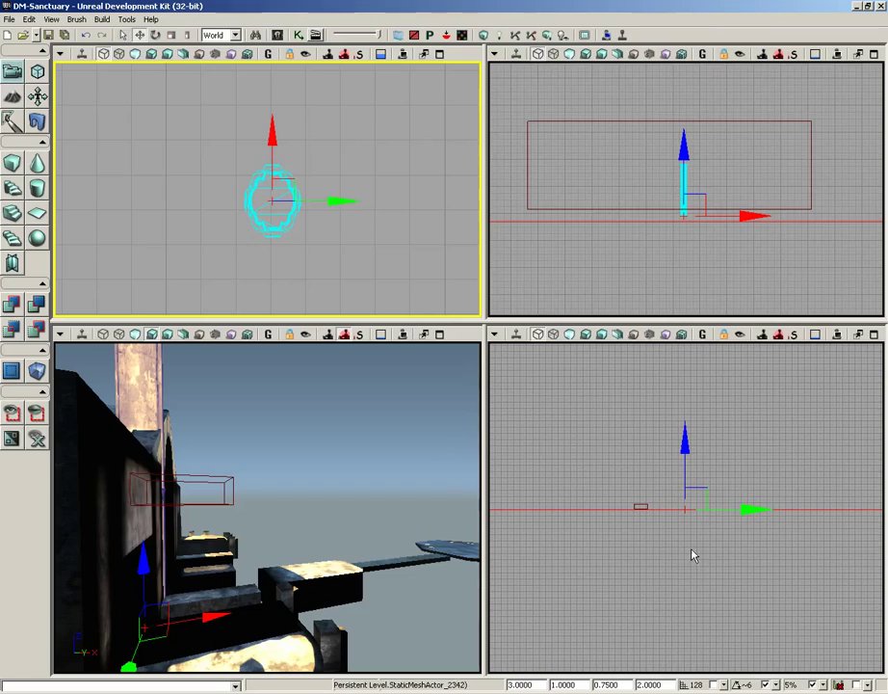
{"action": "left_click", "coordinate": [713, 684]}
- Review the available angle increments for rotation grid snap and the percentage increments for scale grid snap
{"action": "left_click", "coordinate": [773, 685]}
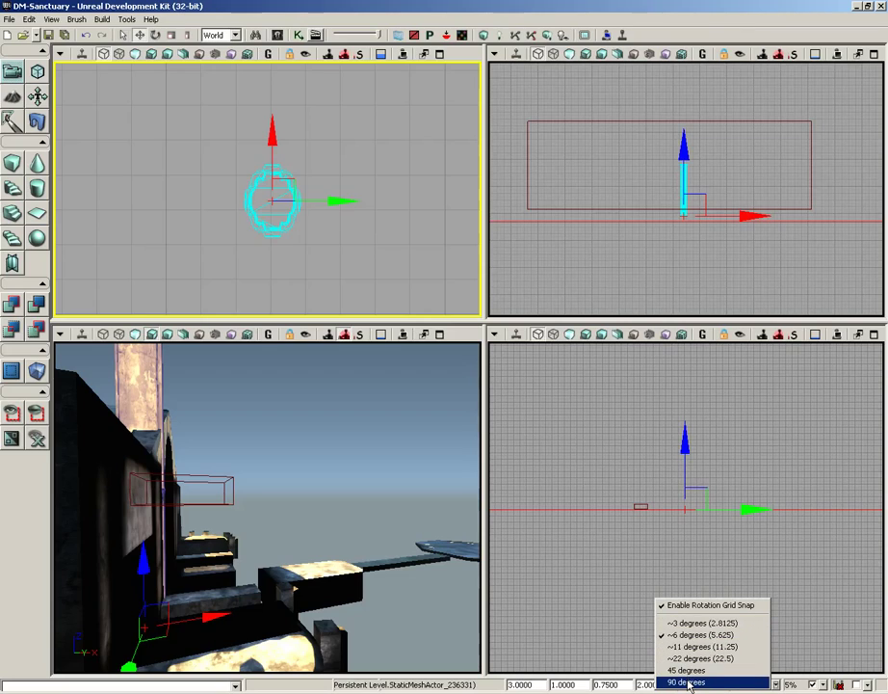
{"action": "left_click", "coordinate": [799, 684]}
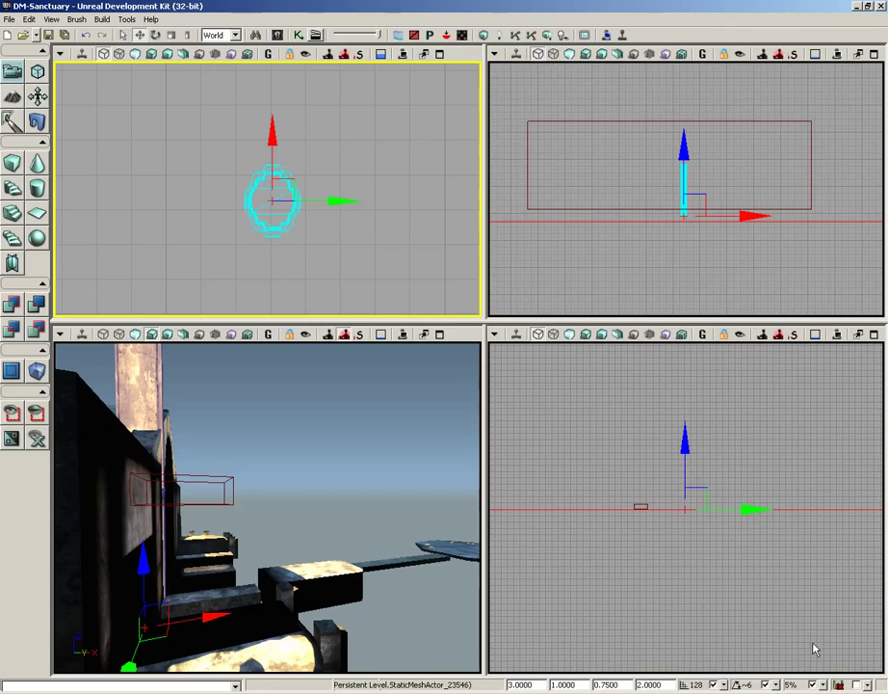
{"action": "left_click", "coordinate": [802, 684]}
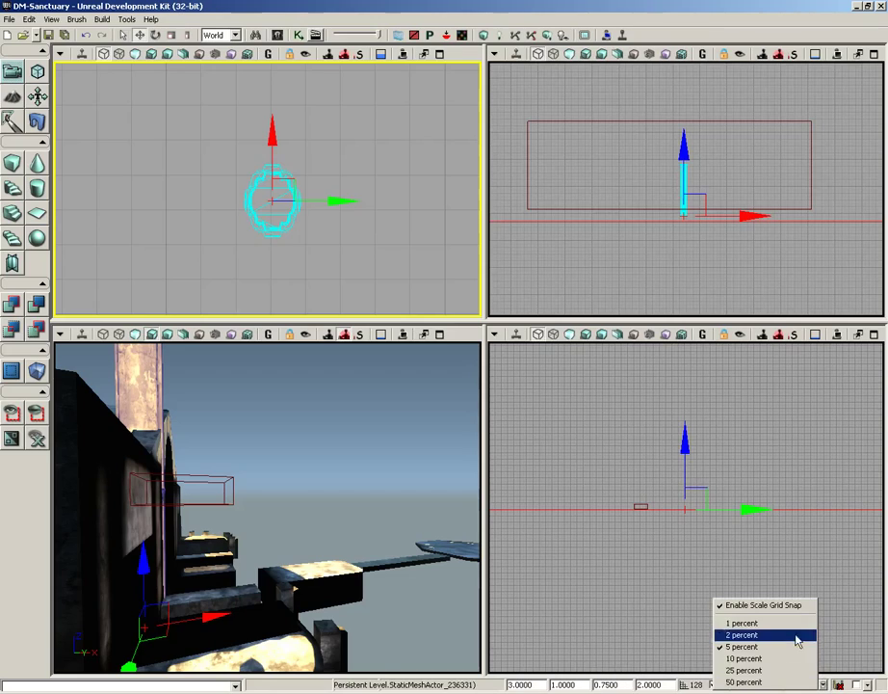
- Review the available autosave intervals in the status bar without choosing a different one
{"action": "left_click", "coordinate": [839, 685]}
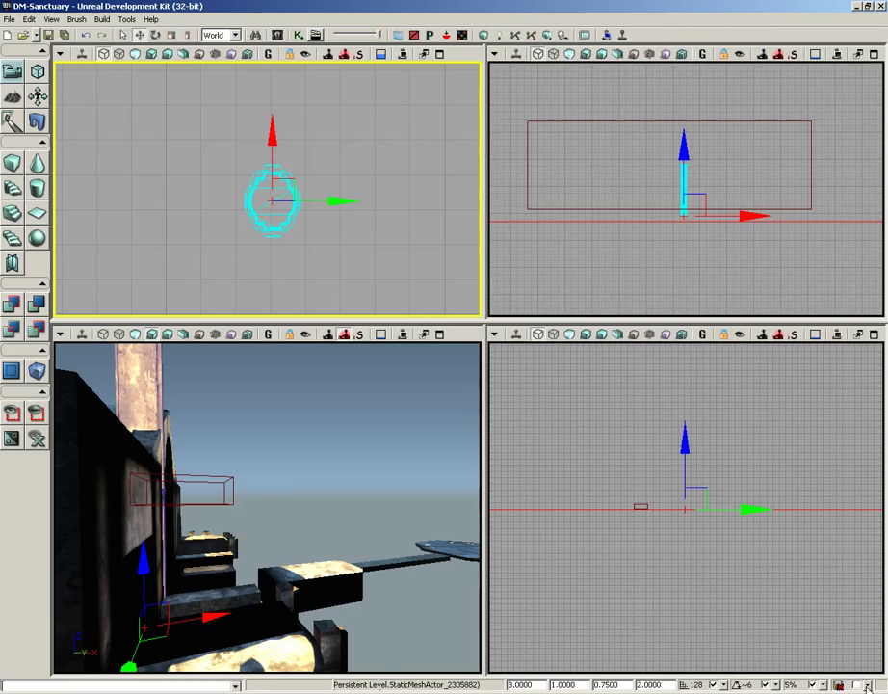
{"action": "left_click", "coordinate": [866, 685]}
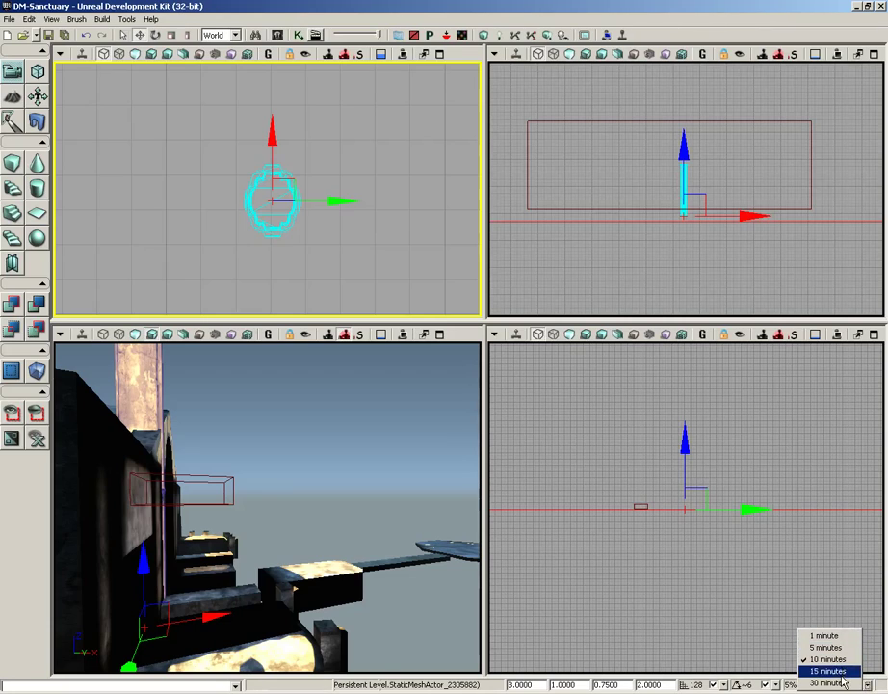
{"action": "left_click", "coordinate": [328, 445]}
{"action": "mouse_move", "coordinate": [252, 416]}
{"action": "left_mouse_down"}
{"action": "mouse_move", "coordinate": [241, 460]}
{"action": "mouse_move", "coordinate": [200, 438]}
{"action": "mouse_move", "coordinate": [56, 446]}
{"action": "mouse_move", "coordinate": [310, 416]}
{"action": "mouse_move", "coordinate": [331, 405]}
{"action": "mouse_move", "coordinate": [392, 408]}
{"action": "mouse_move", "coordinate": [482, 386]}
{"action": "mouse_move", "coordinate": [482, 367]}
{"action": "left_mouse_up"}
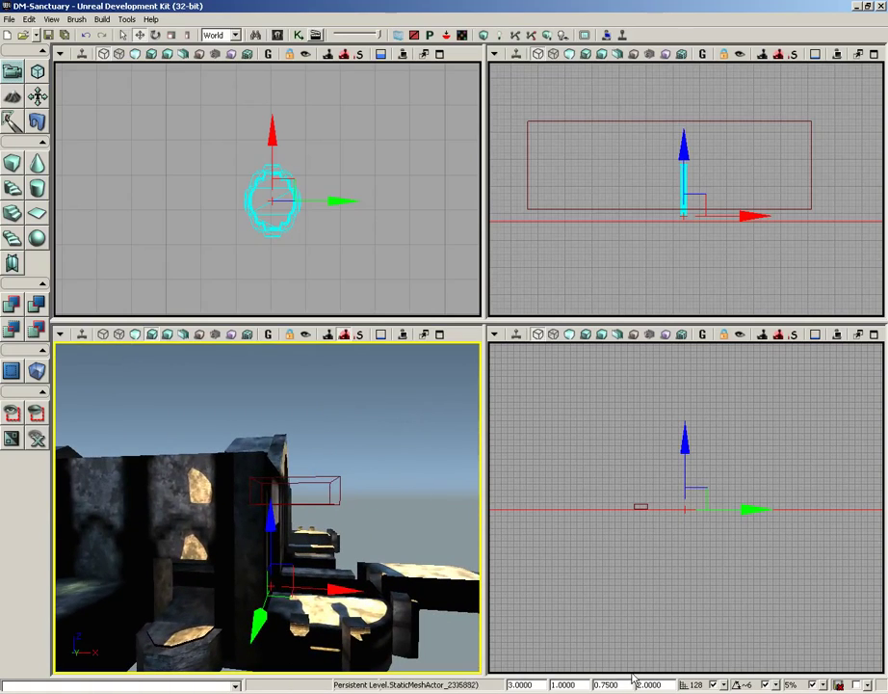